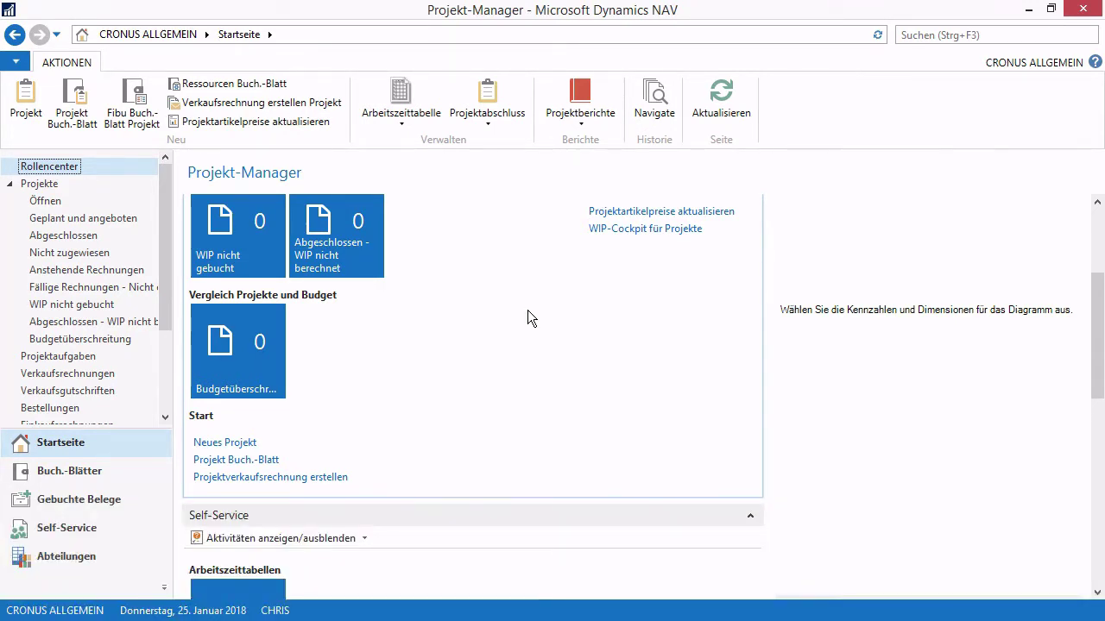
- Find the Verkaufsaufträge list under Abteilungen/Lager/Montage and create a new sales order with the next number from the series
click(946, 35)
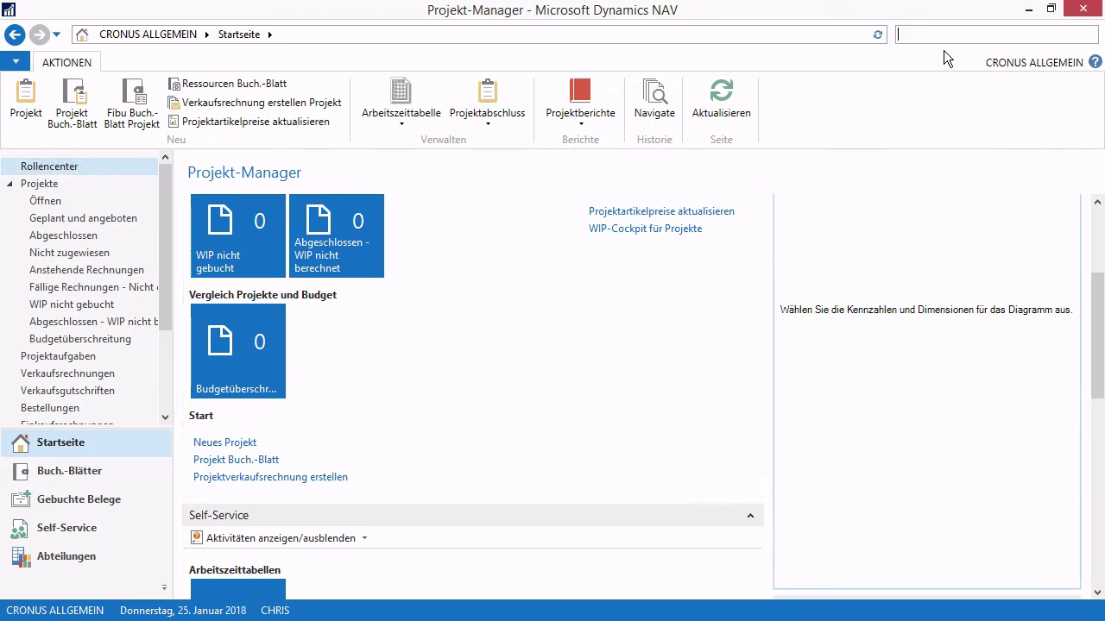
text(verkauf)
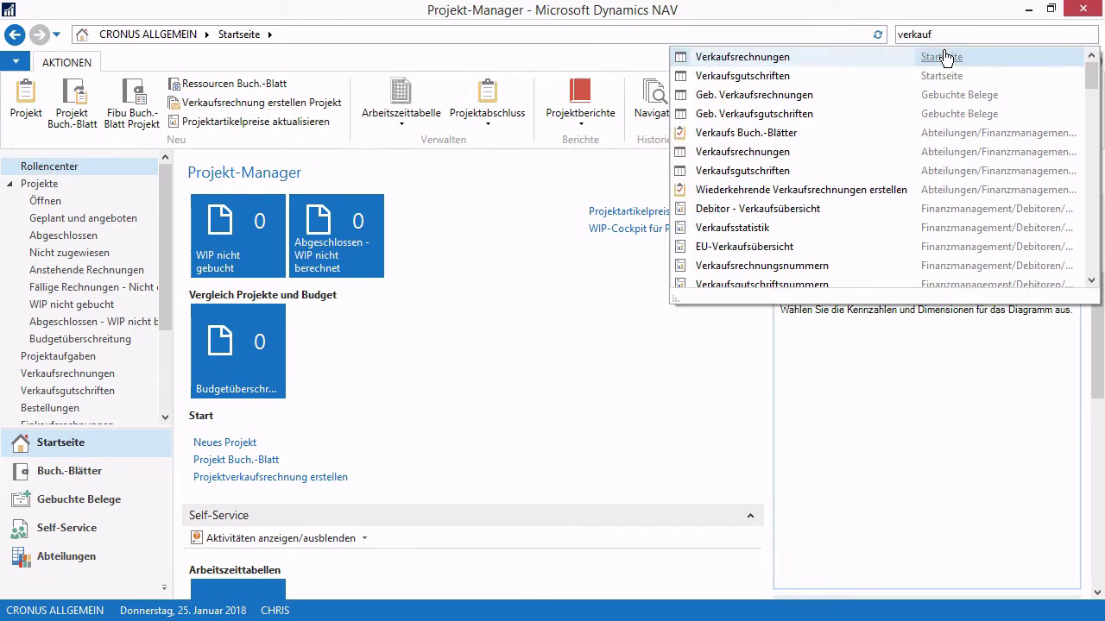
text(sau)
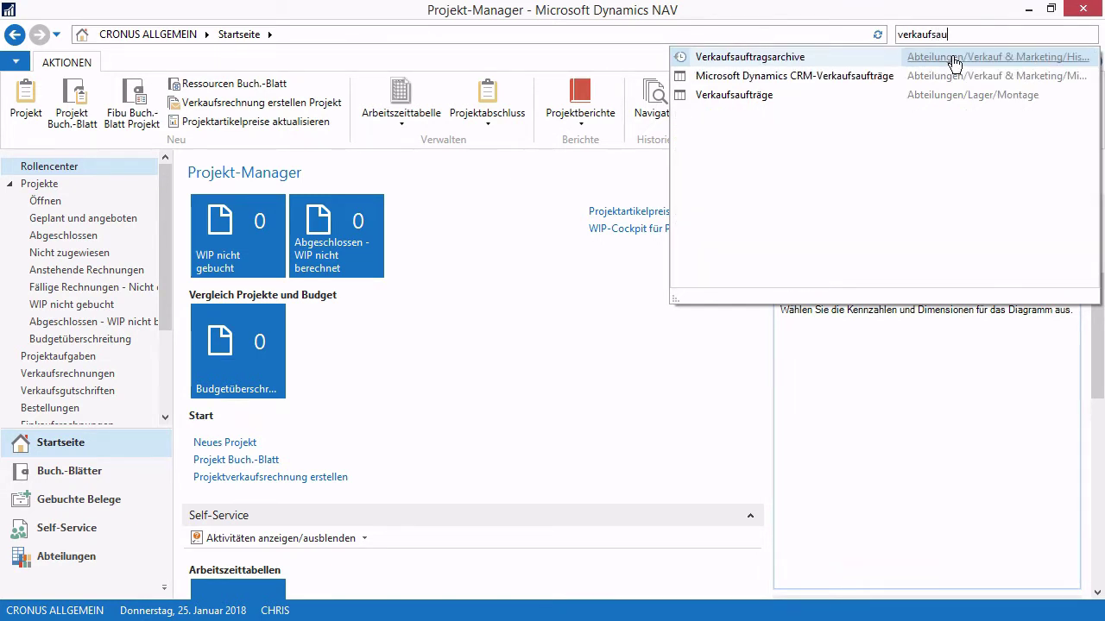
click(742, 95)
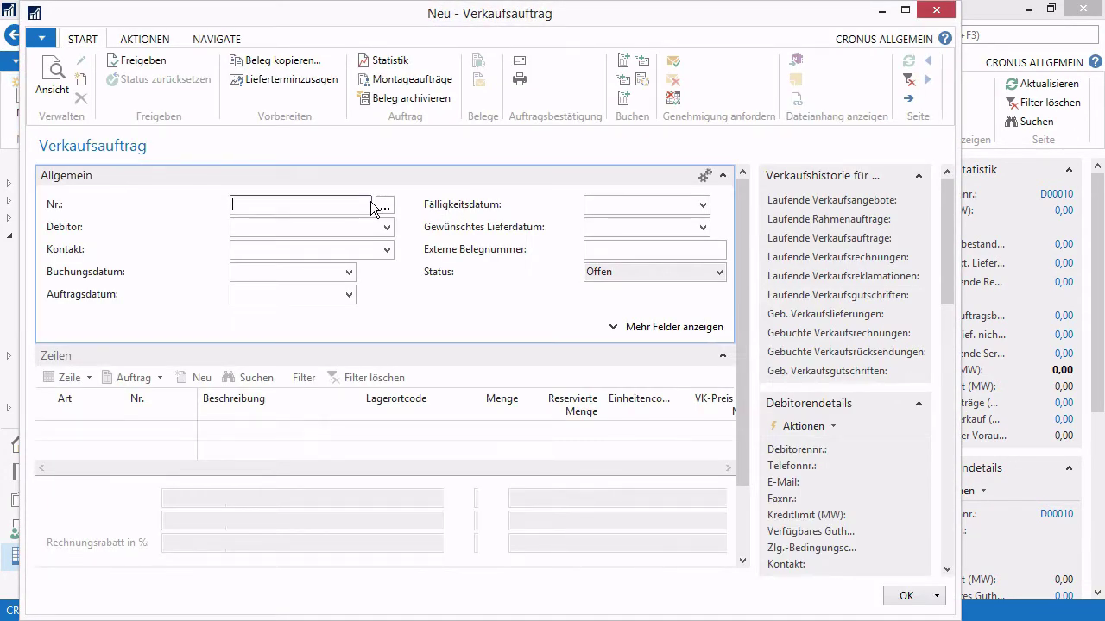
key(Tab)
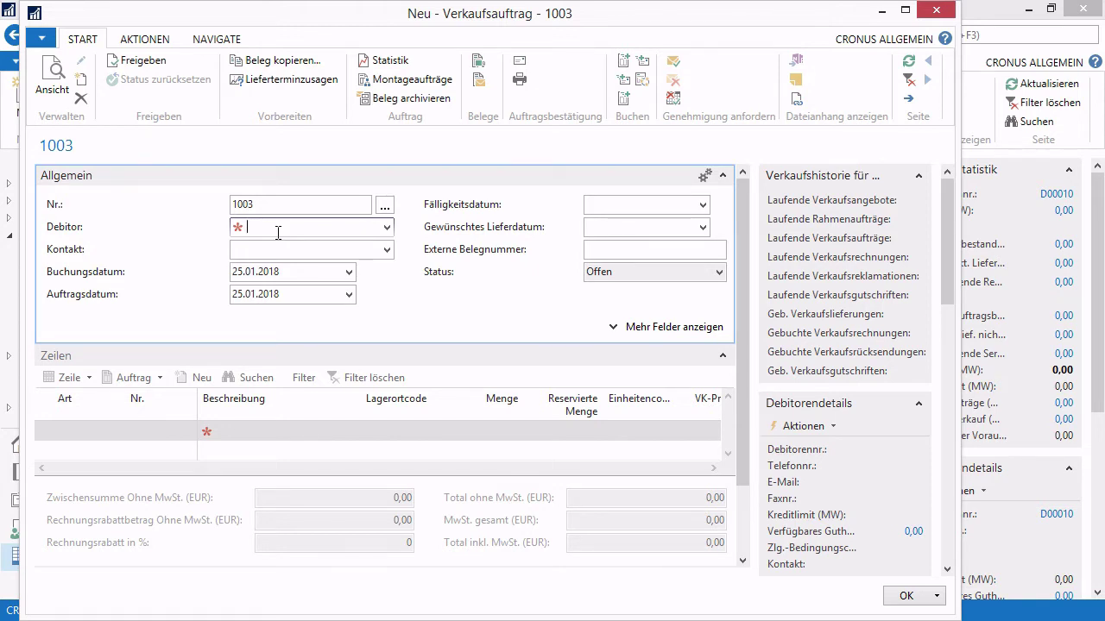
- Enter an unregistered customer's name as the order's Debitor and create its customer card from the Debitor INLAND template
text(Fuxhuber)
key(Tab)
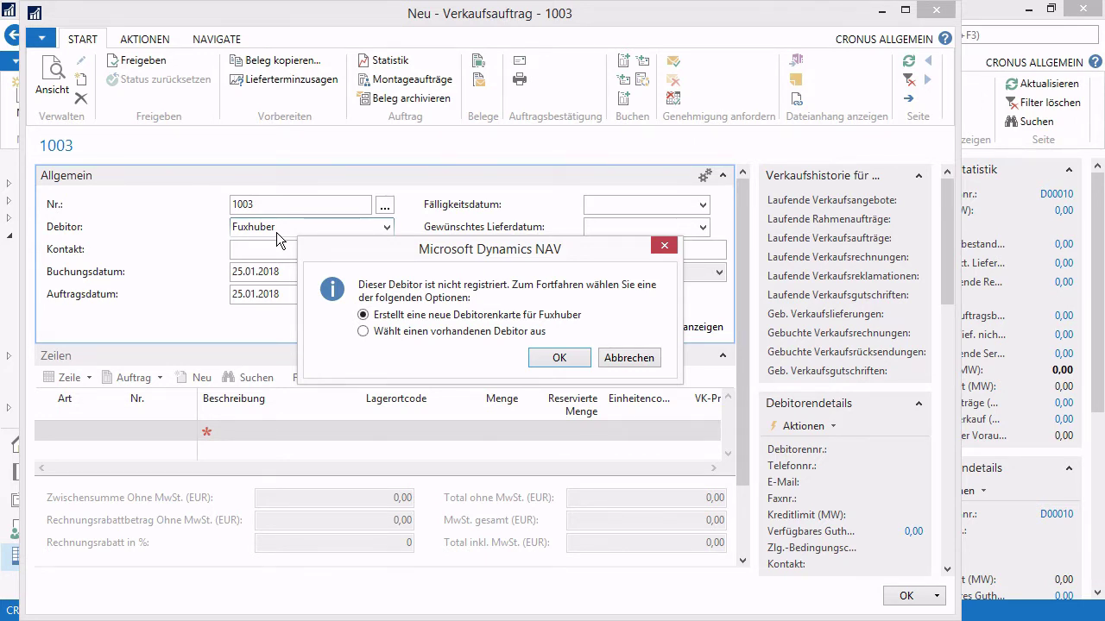
drag(388, 257, 303, 282)
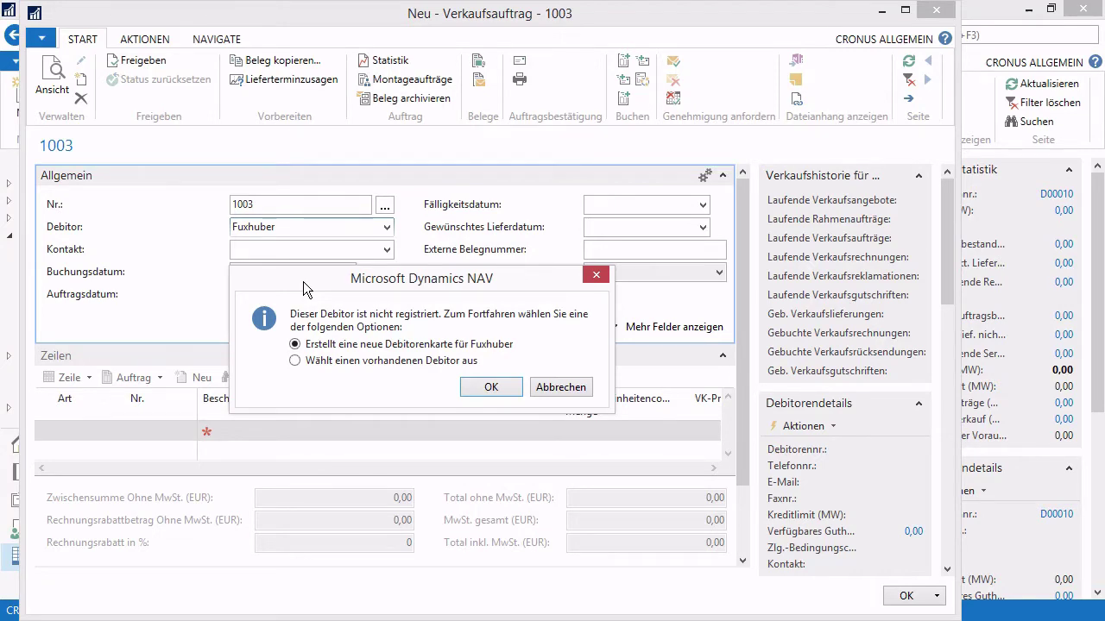
click(507, 385)
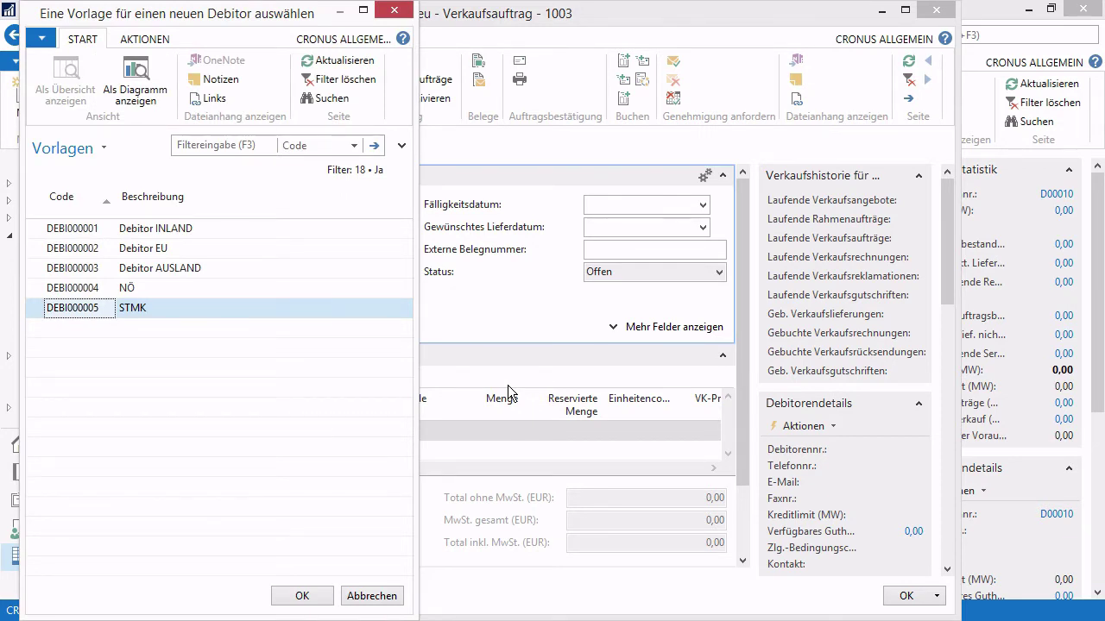
click(184, 228)
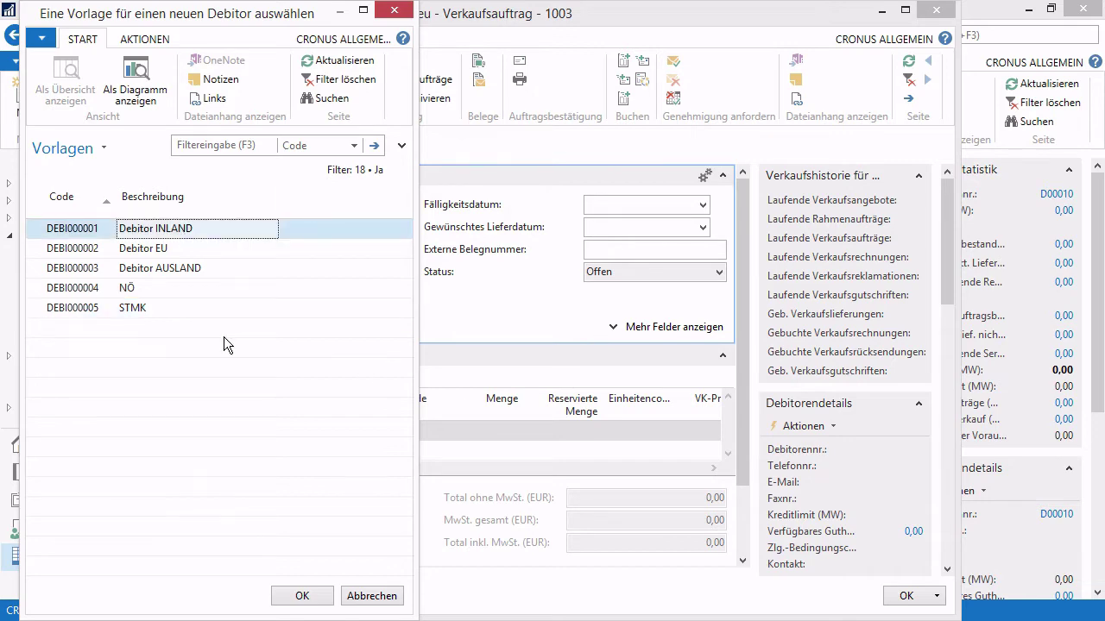
click(319, 597)
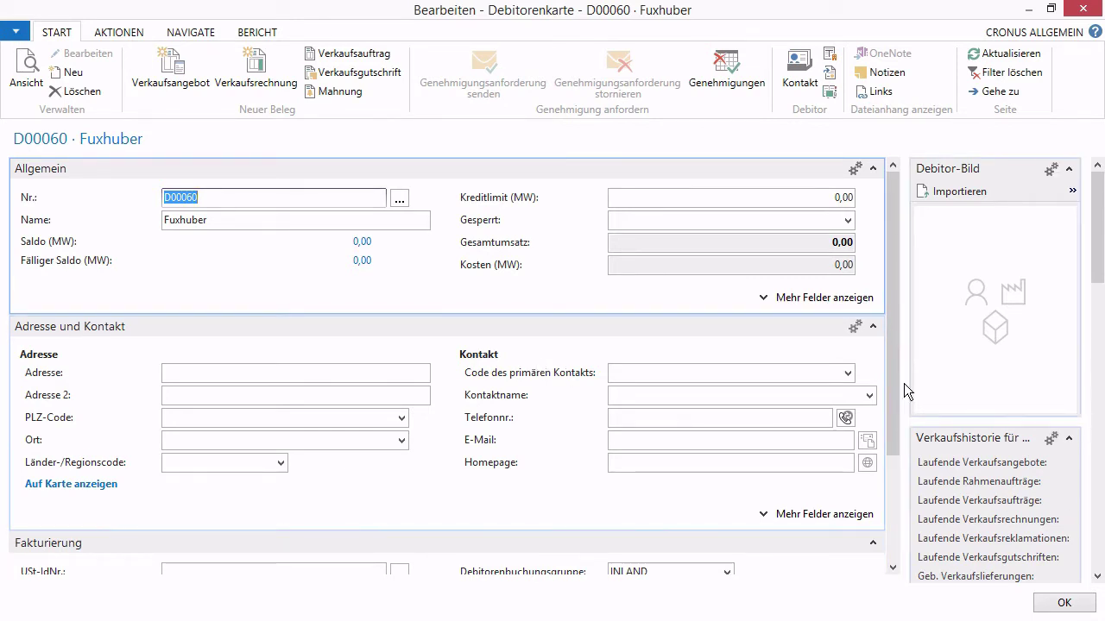
mouse_move(895, 273)
mouse_down()
mouse_move(892, 296)
mouse_move(895, 270)
mouse_up()
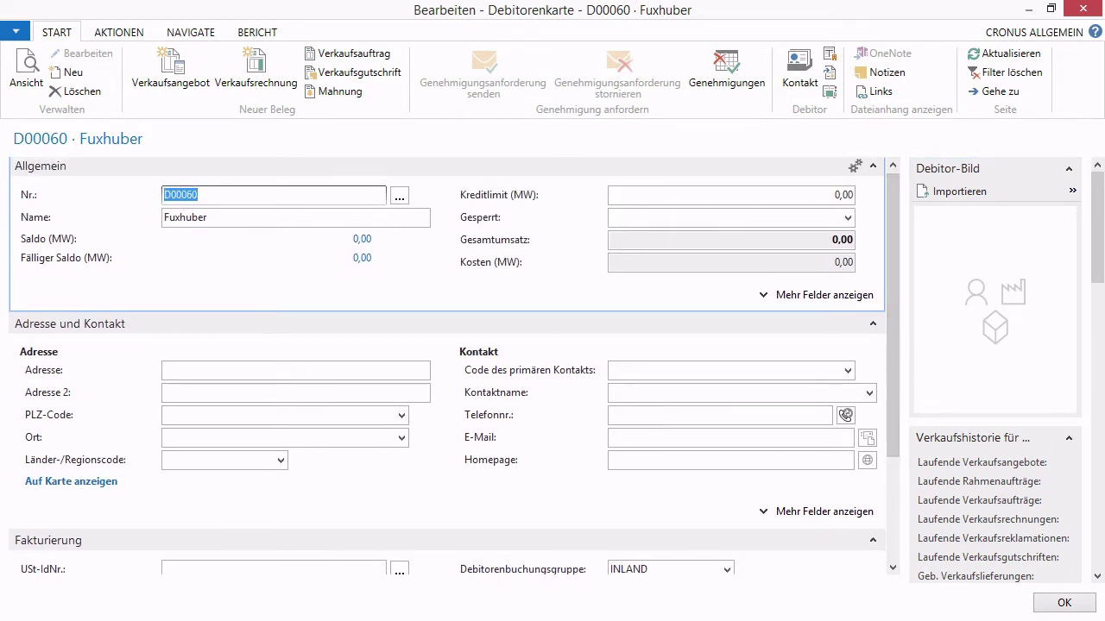
click(1052, 607)
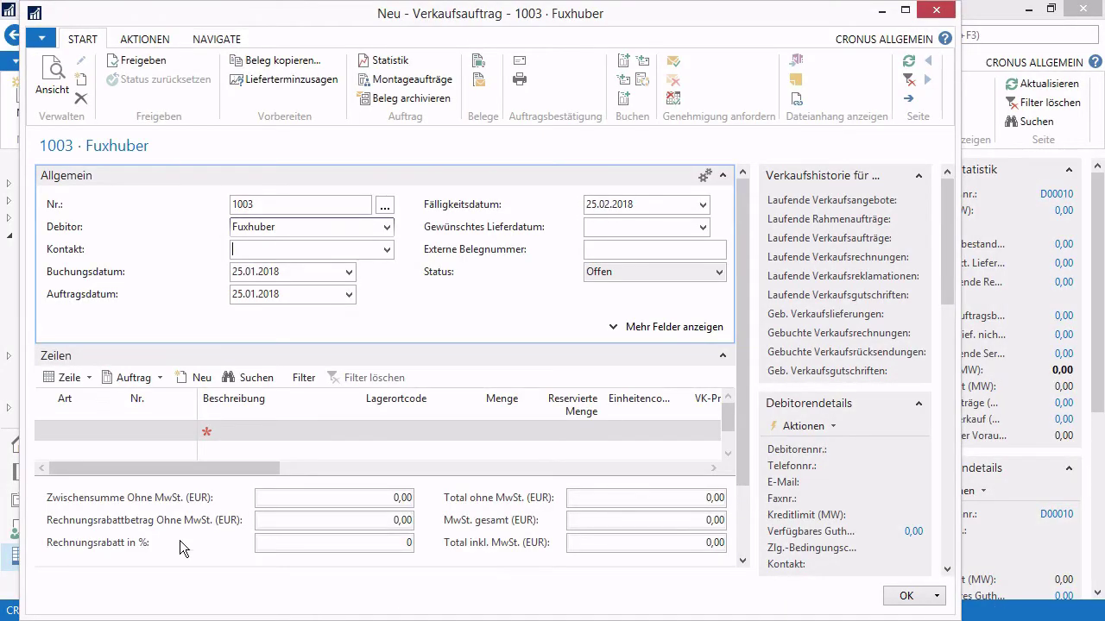
- Add an Artikel line described as Tesla and create its new item card from the Artikel HANDEL template
click(65, 430)
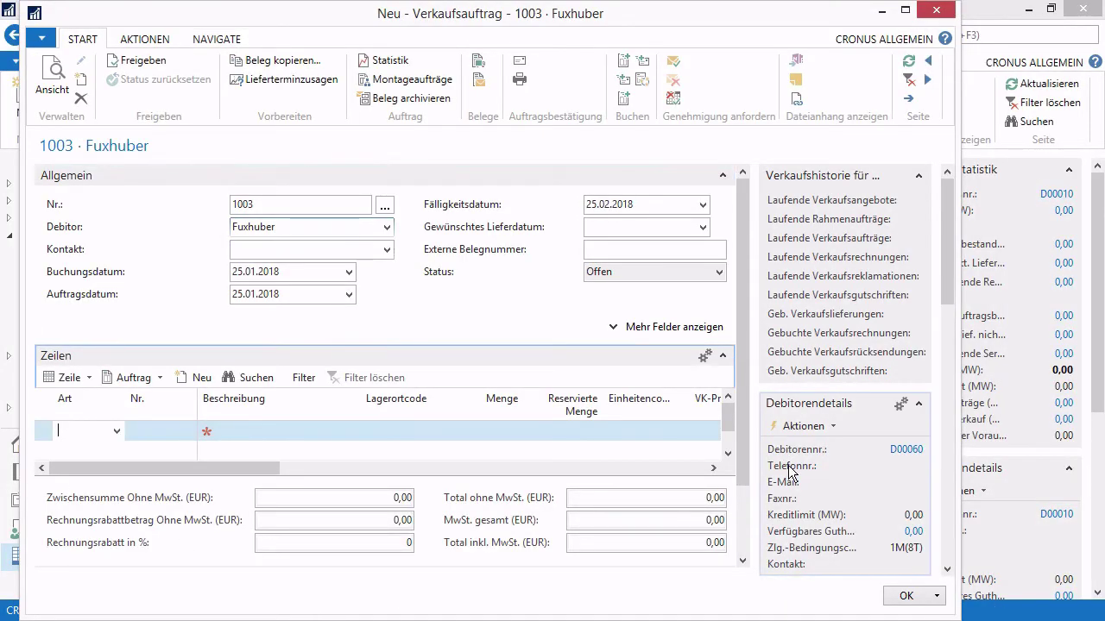
text(a)
key(Tab)
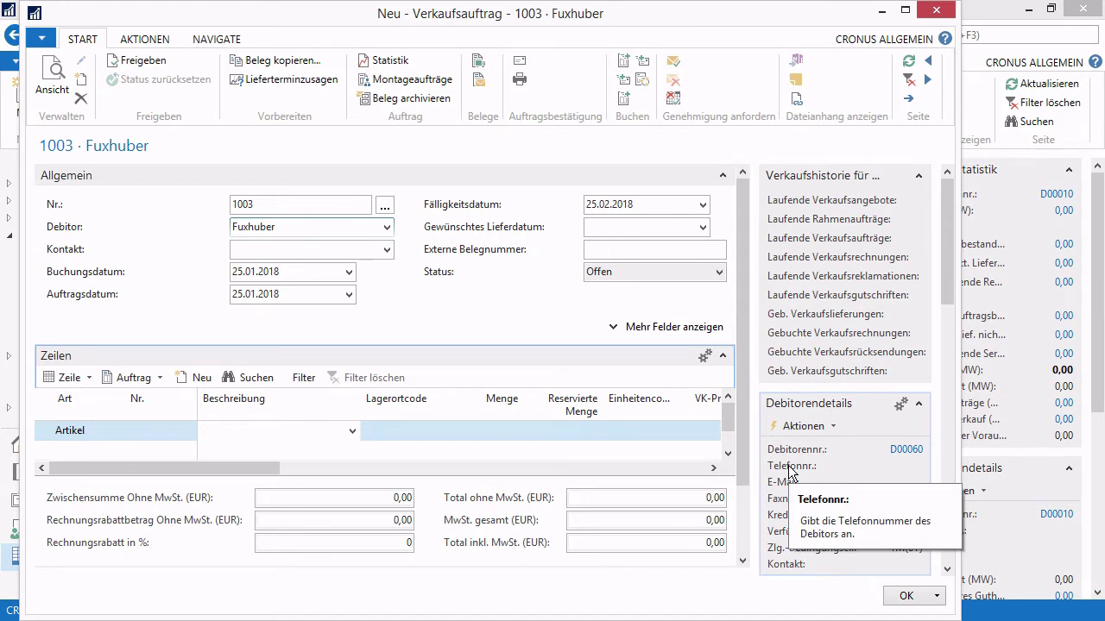
text(T)
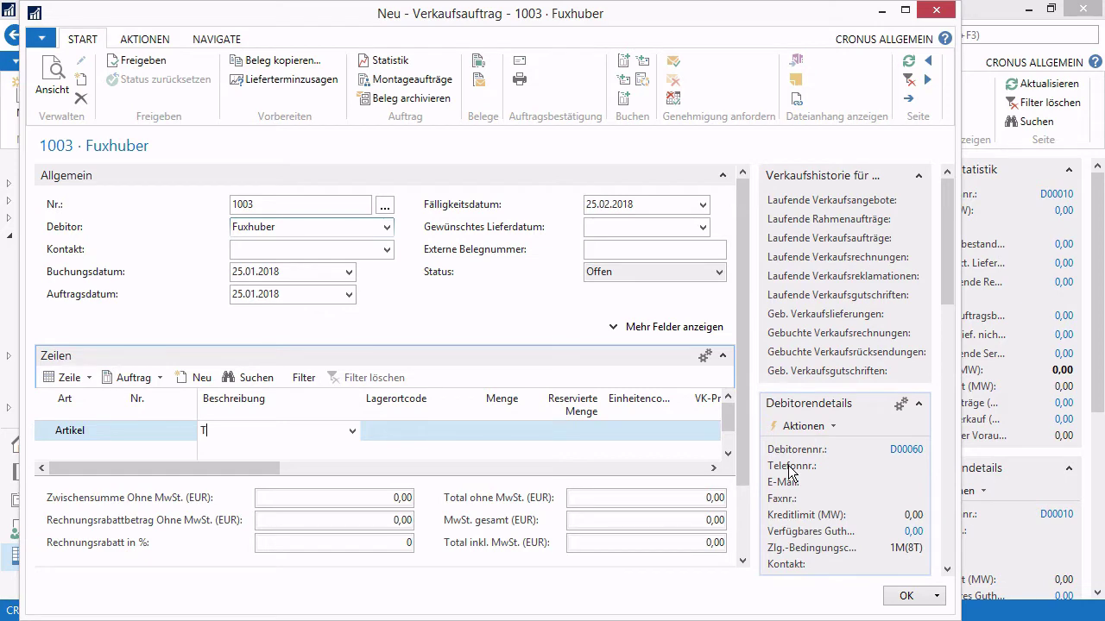
text(esla)
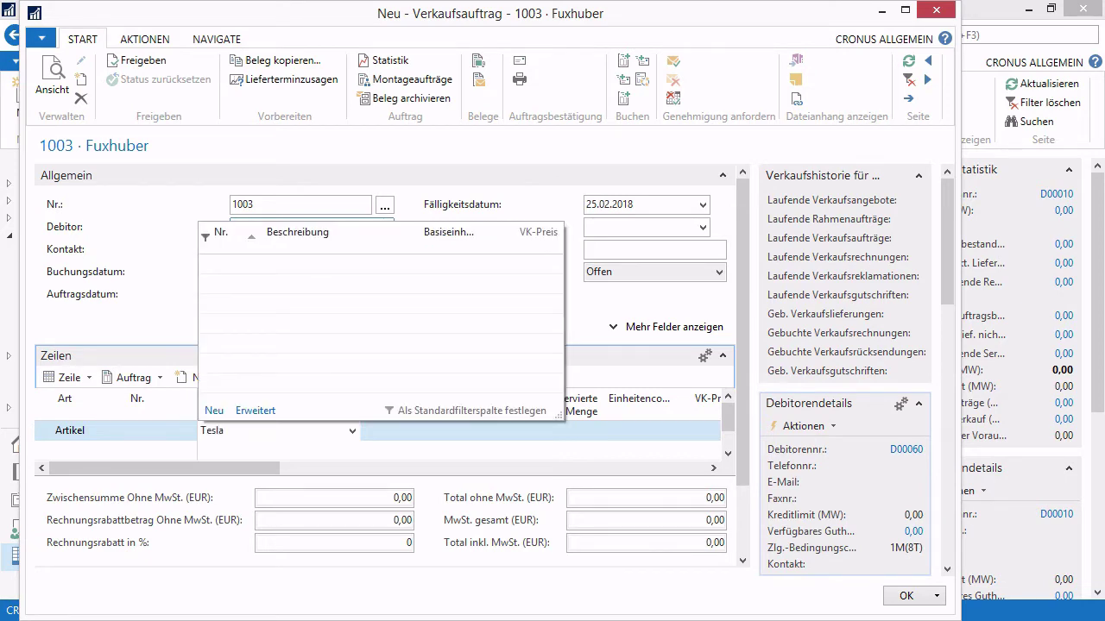
key(Tab)
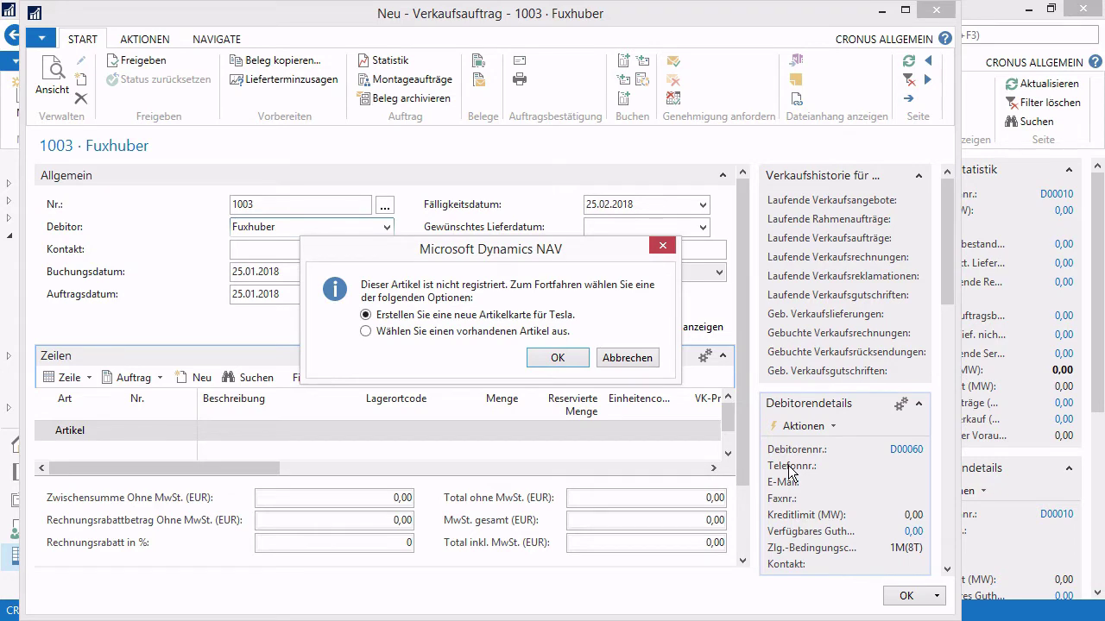
click(561, 357)
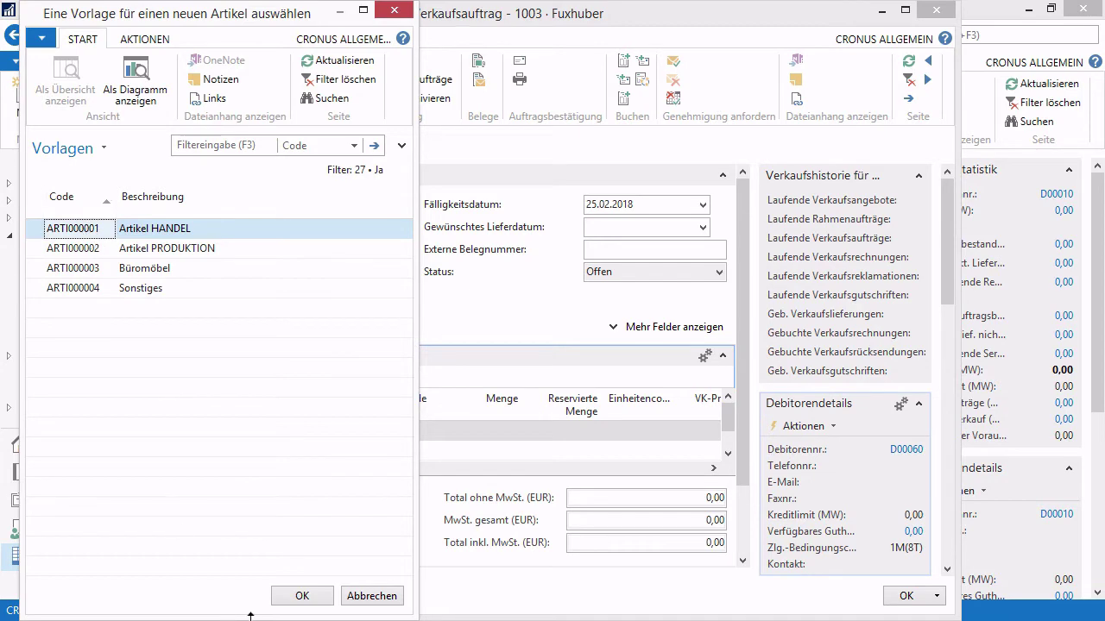
click(302, 597)
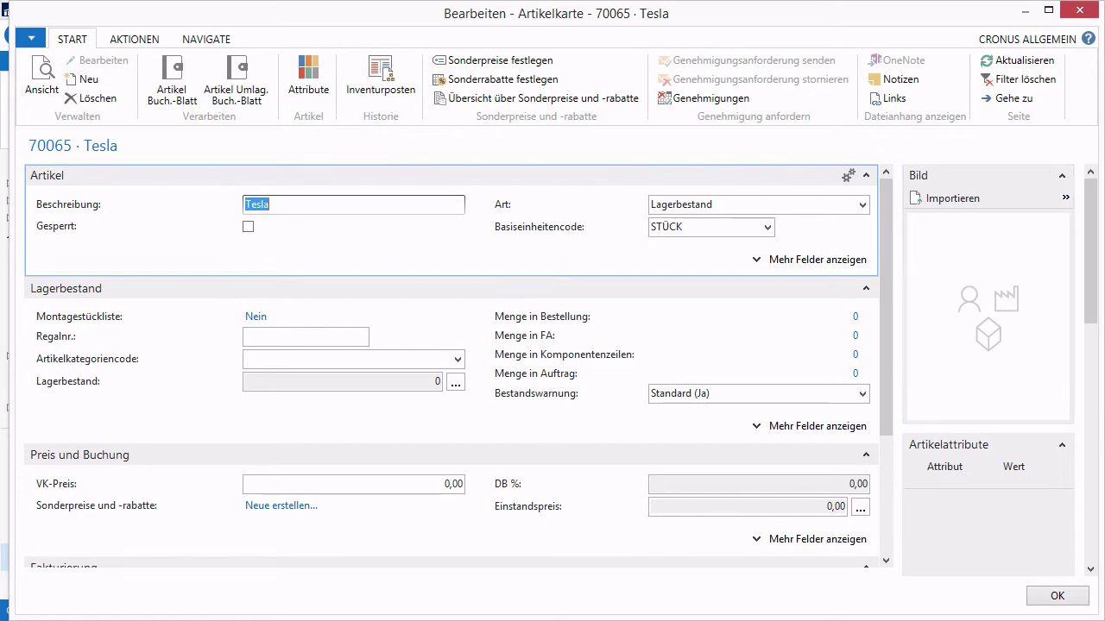
click(1058, 597)
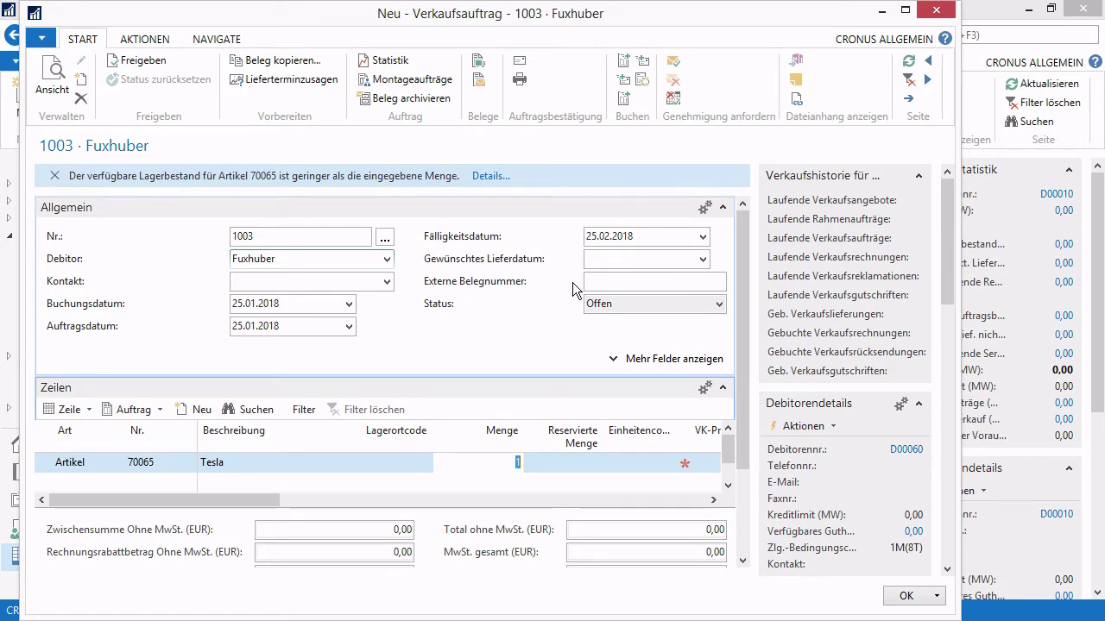
- Add a second Artikel line for the existing item Seitenwand by entering the partial description "seiten"
mouse_move(572, 282)
key(Down)
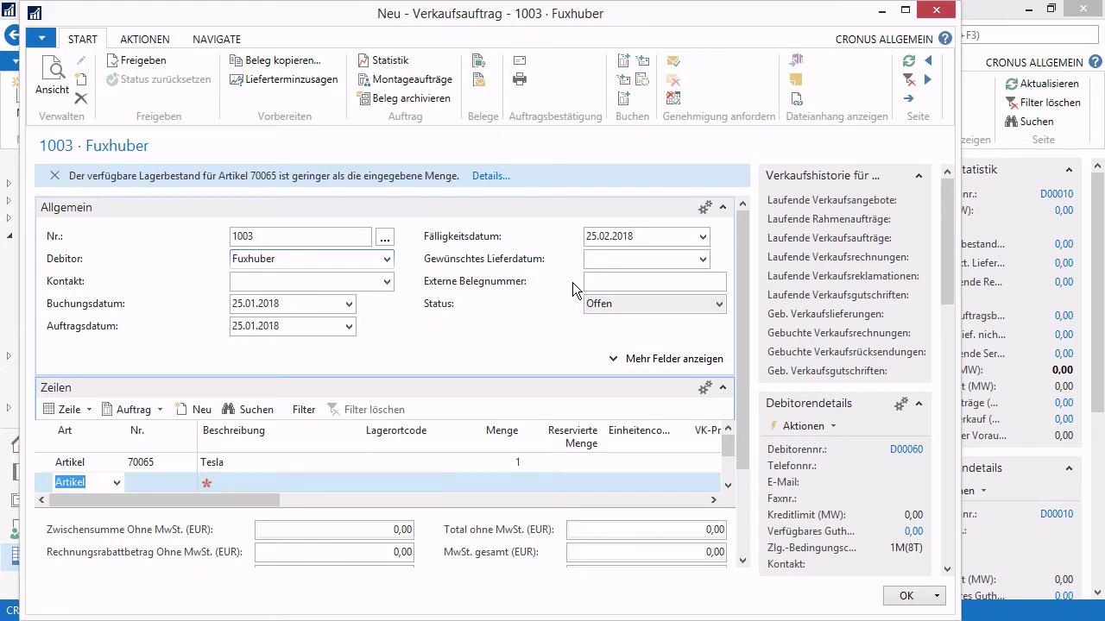
key(Tab)
text(sei)
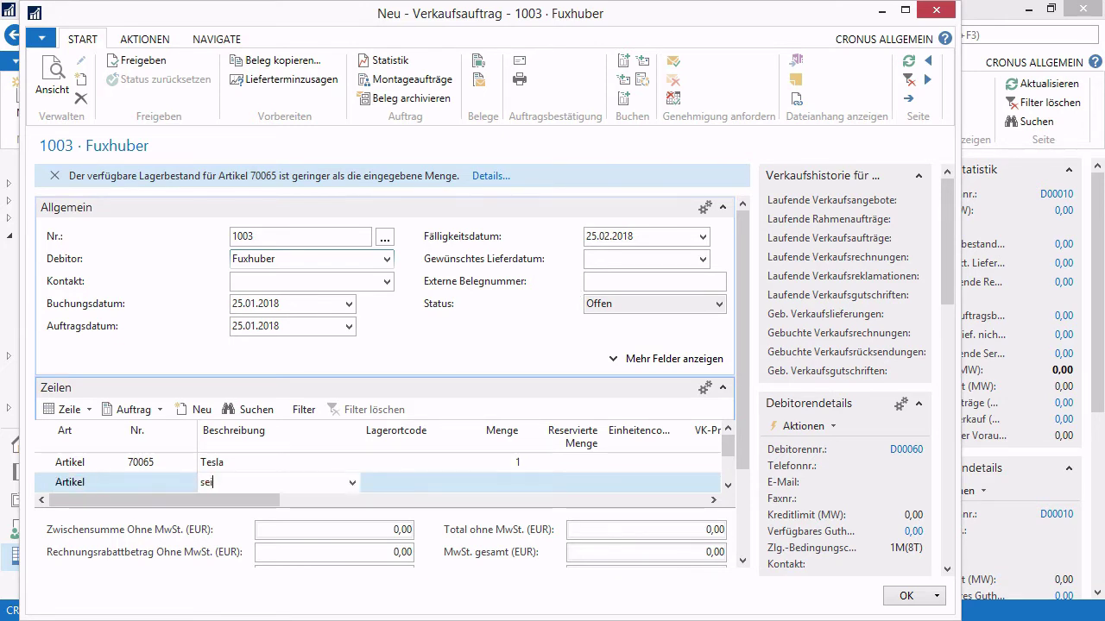
text(en)
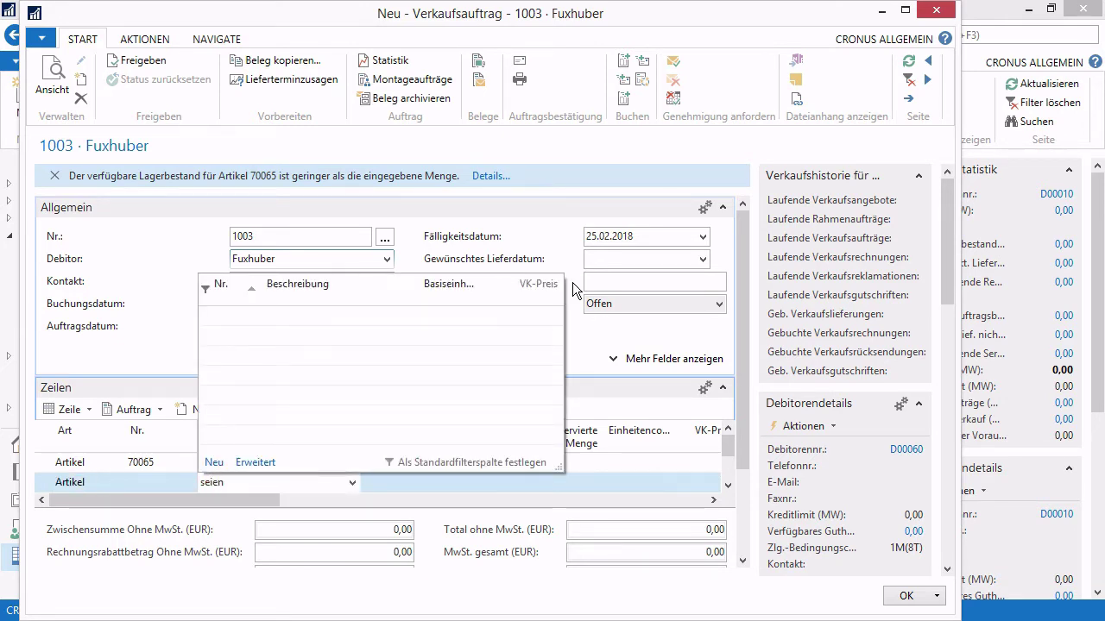
key(BackSpace)
key(BackSpace)
text(ten)
key(Tab)
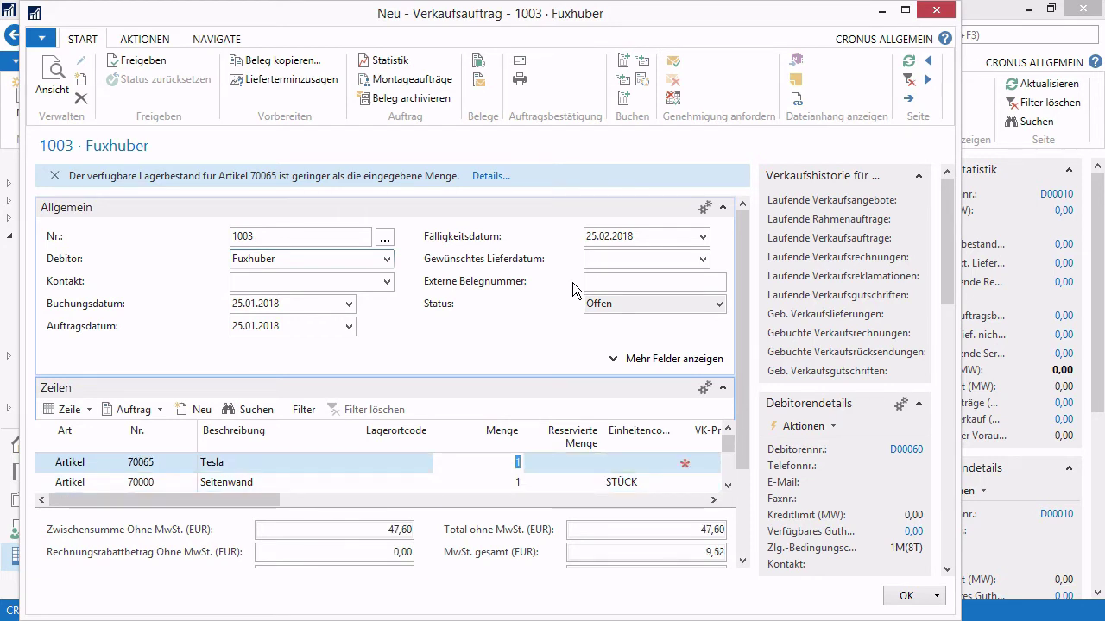
key(Up)
- Close the sales order without posting it and confirm leaving
click(906, 599)
drag(456, 265, 443, 242)
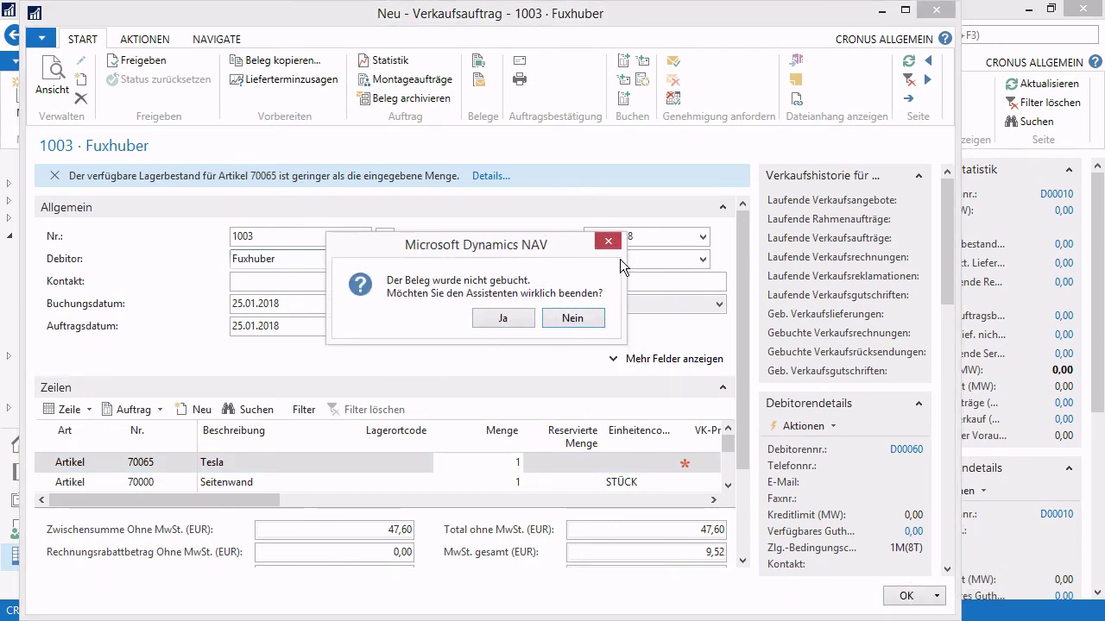
click(499, 319)
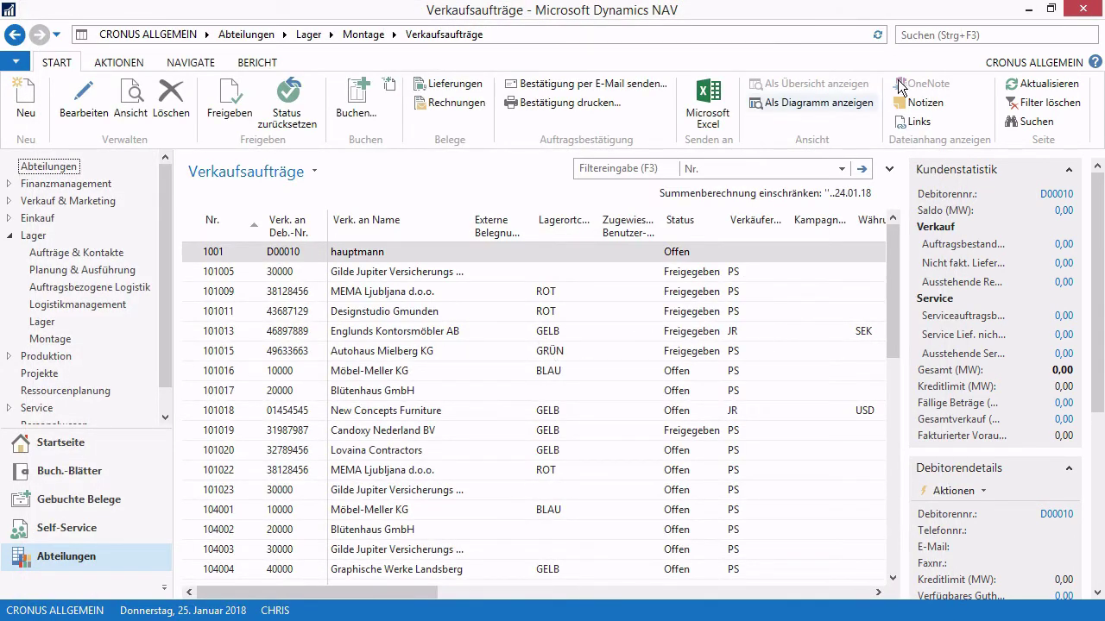
- Find and open the Debitoren & Verkauf Einr. setup and disable Artikel aus Beschreibung erstellen
click(905, 36)
text(&)
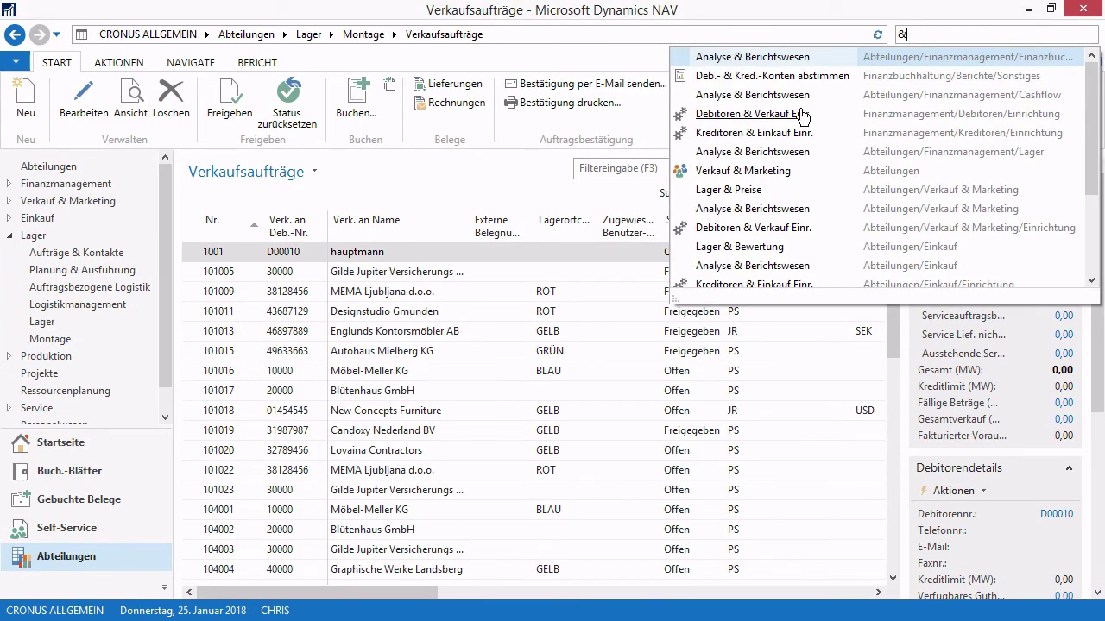
click(802, 117)
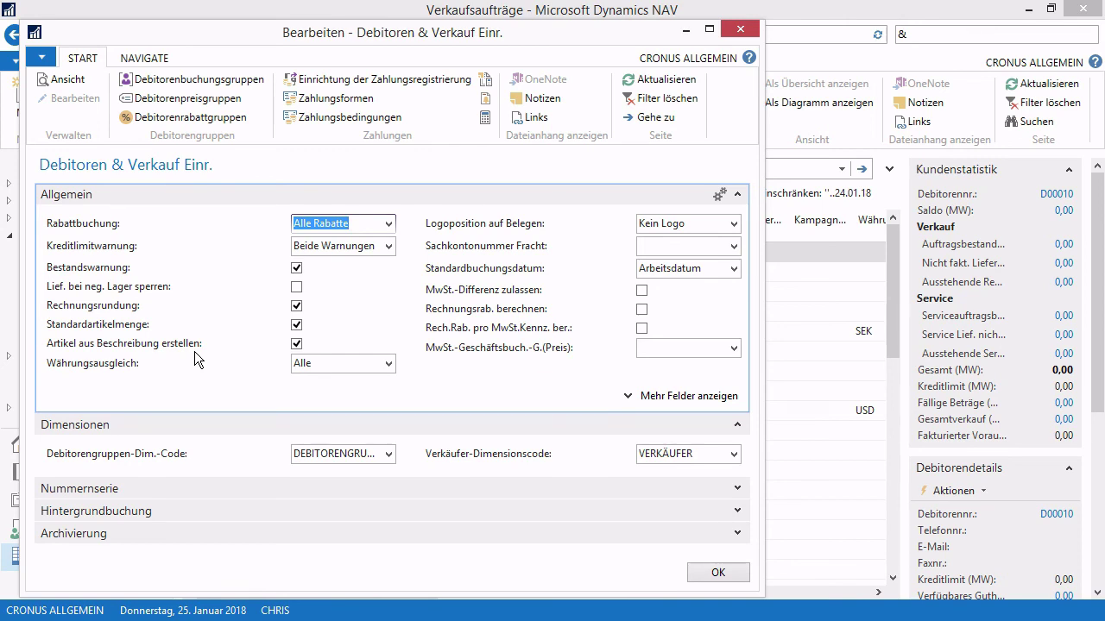
click(297, 344)
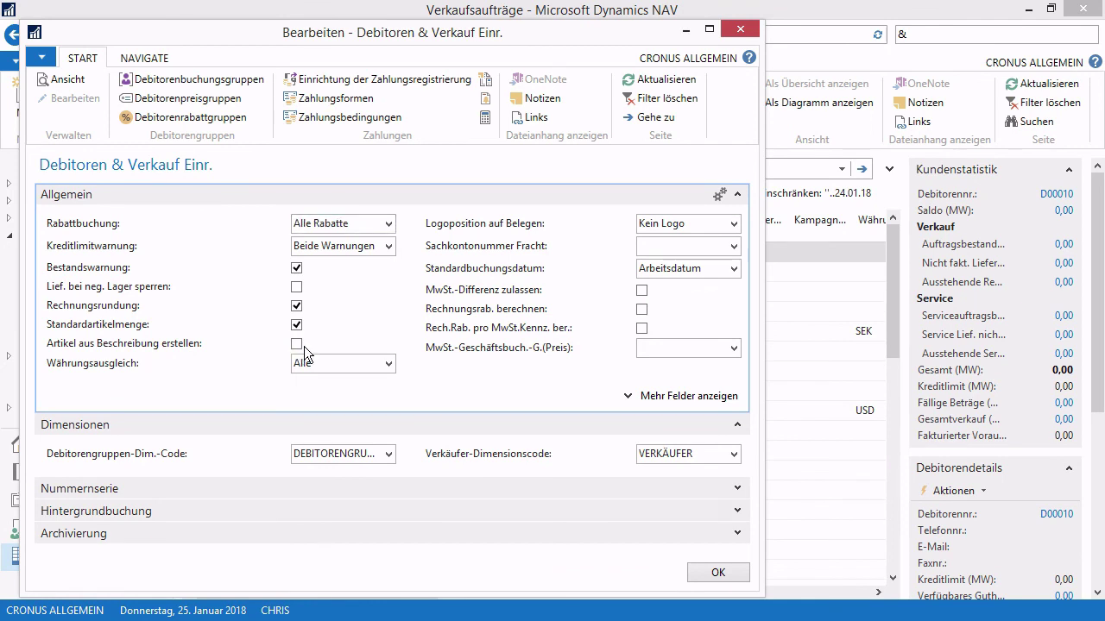